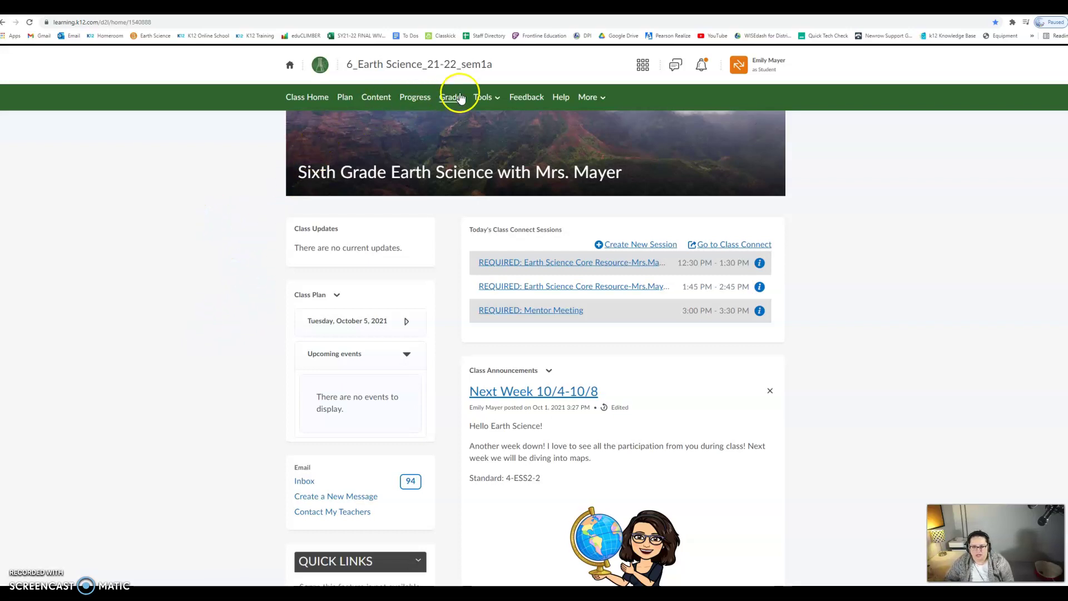
Open the Interactions of Earth's Spheres assignment from the Earth Science course's list of assignments.
{"action": "left_click", "coordinate": [492, 102]}
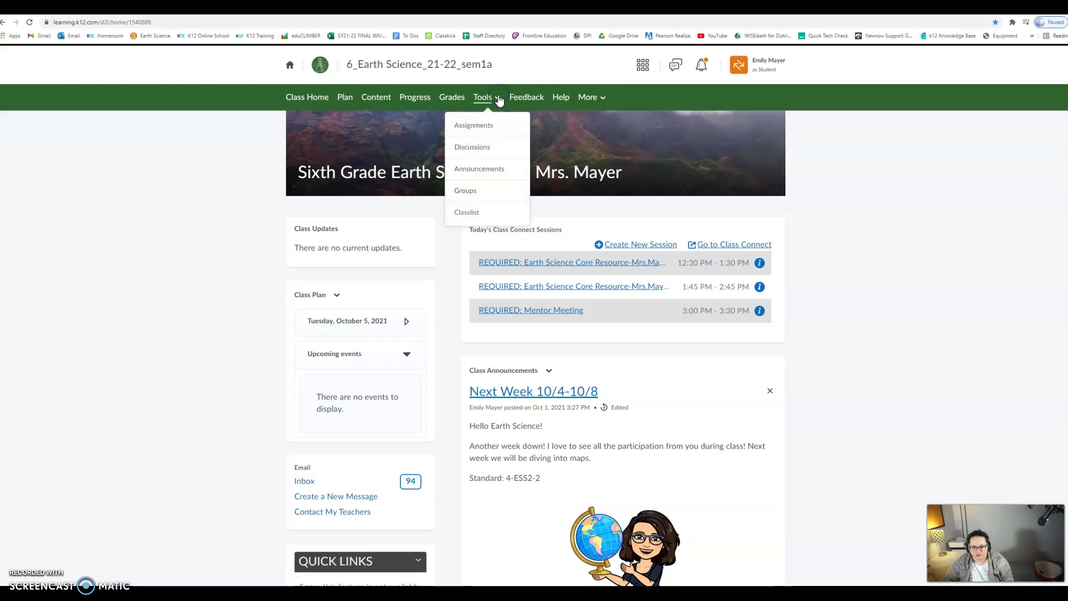
{"action": "left_click", "coordinate": [486, 125]}
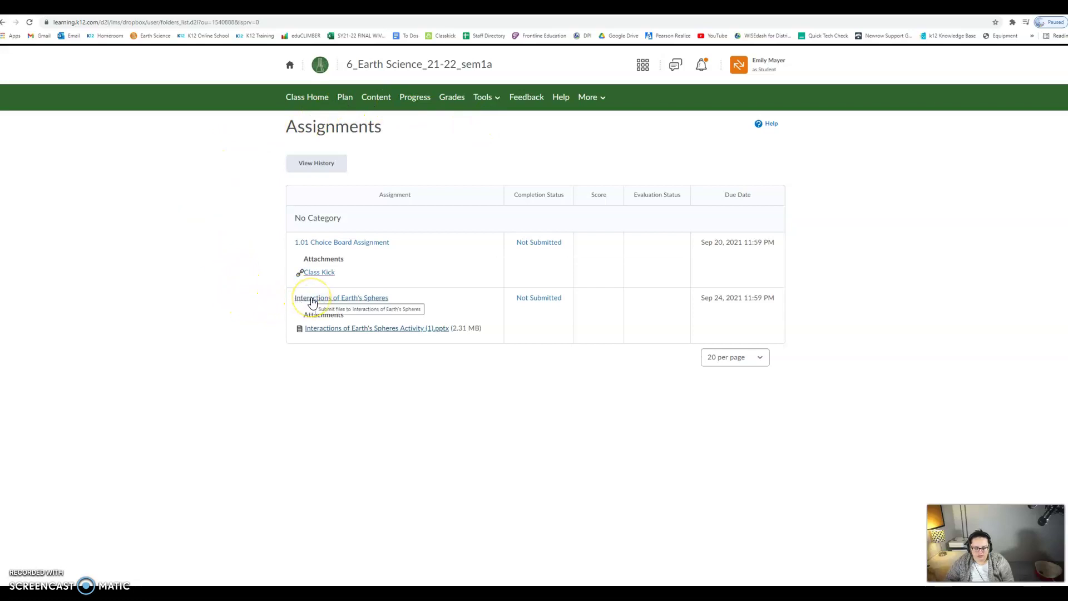
{"action": "left_click", "coordinate": [312, 299]}
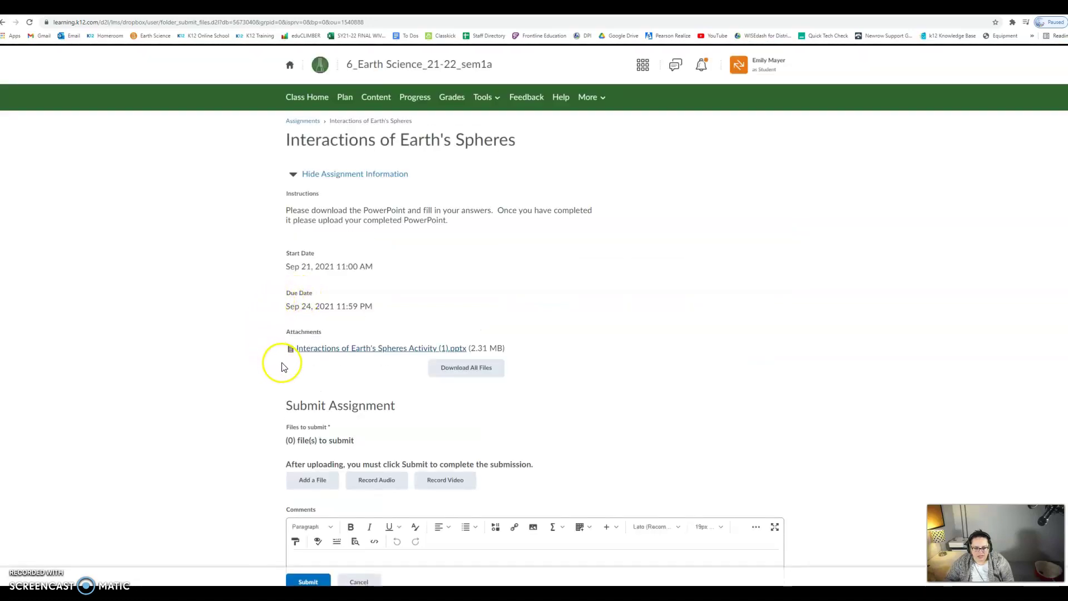
Download the attached Interactions of Earth's Spheres Activity presentation, open it in PowerPoint and enable editing.
{"action": "left_click", "coordinate": [317, 349]}
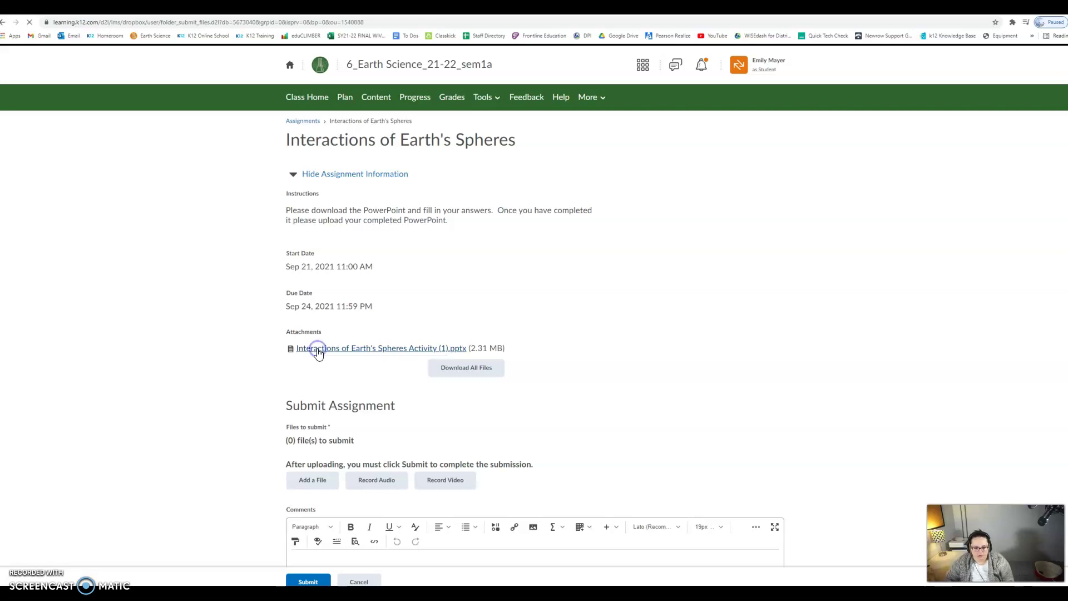
{"action": "left_click", "coordinate": [70, 582]}
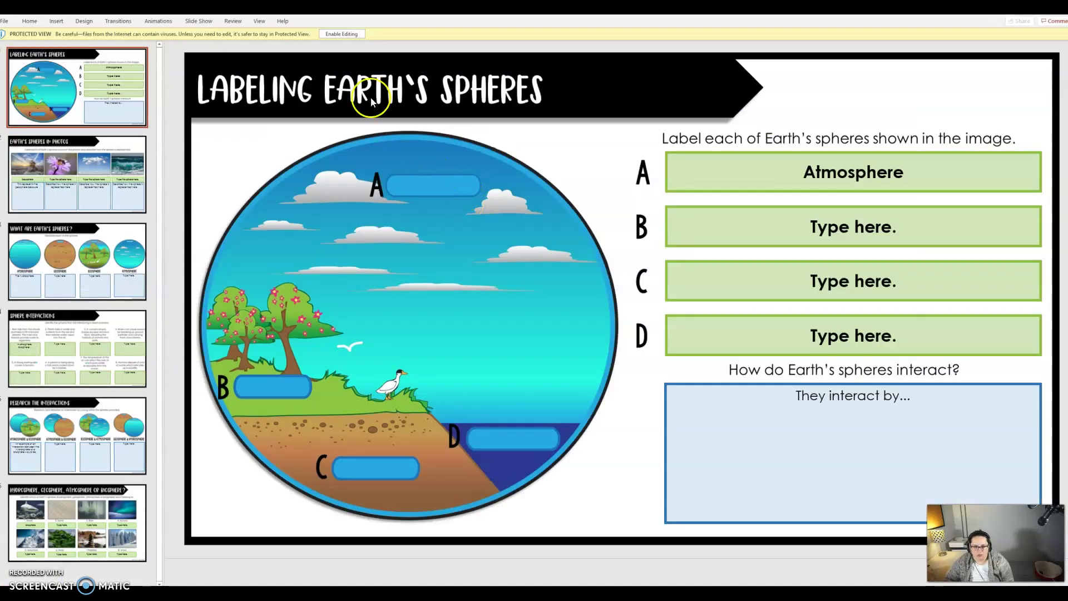
{"action": "left_click", "coordinate": [341, 34]}
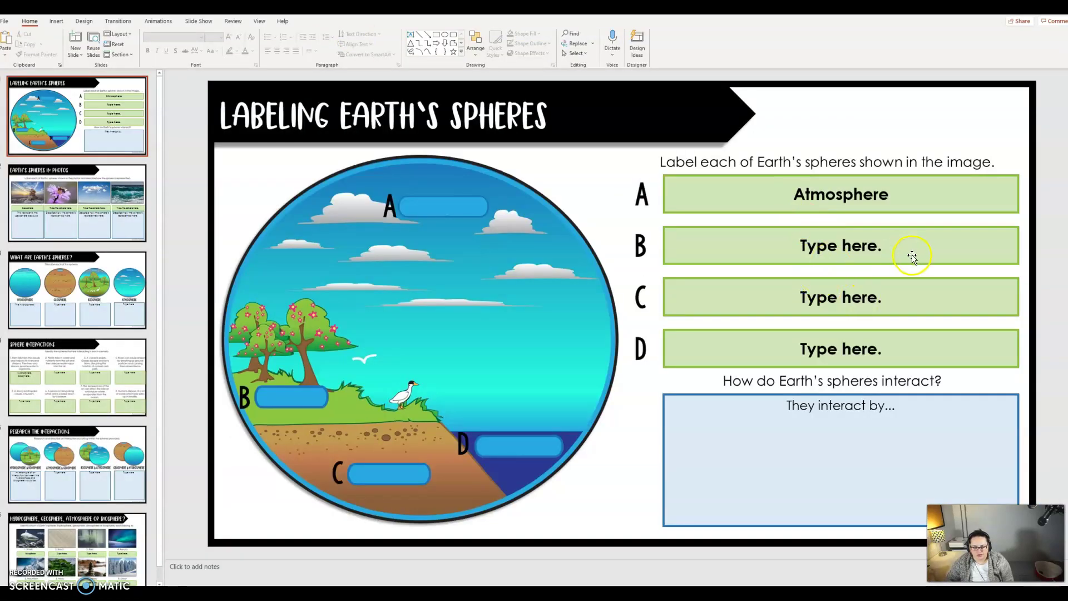
Replace the placeholder text of answer B on the Labeling Earth's Spheres slide with "Biosphere".
{"action": "left_click_drag", "start_coordinate": [868, 247], "coordinate": [800, 241]}
{"action": "left_click", "coordinate": [881, 244]}
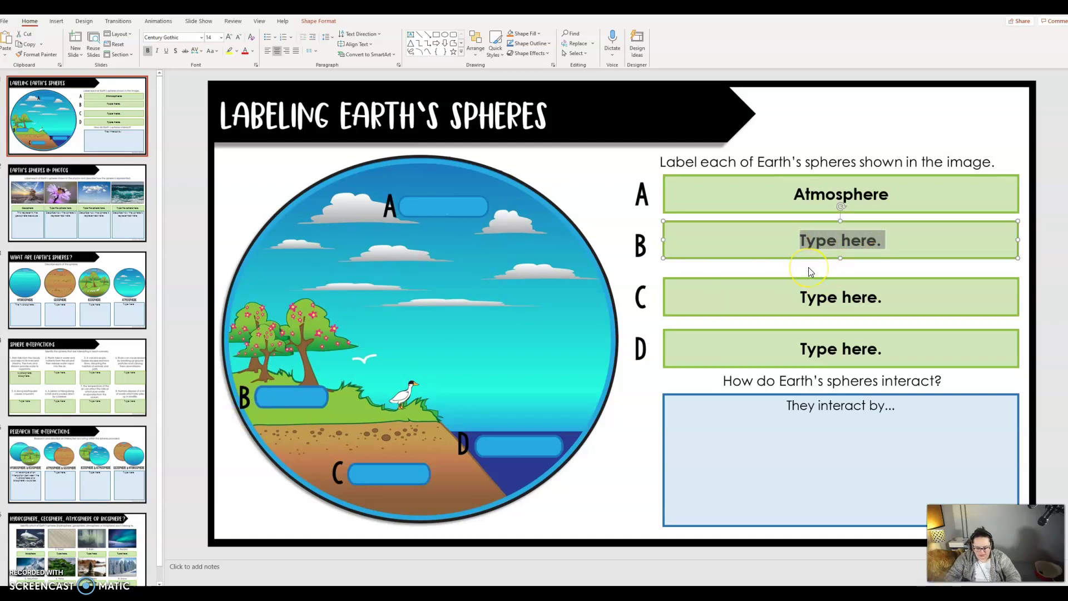
{"action": "type", "text": "Biosphere"}
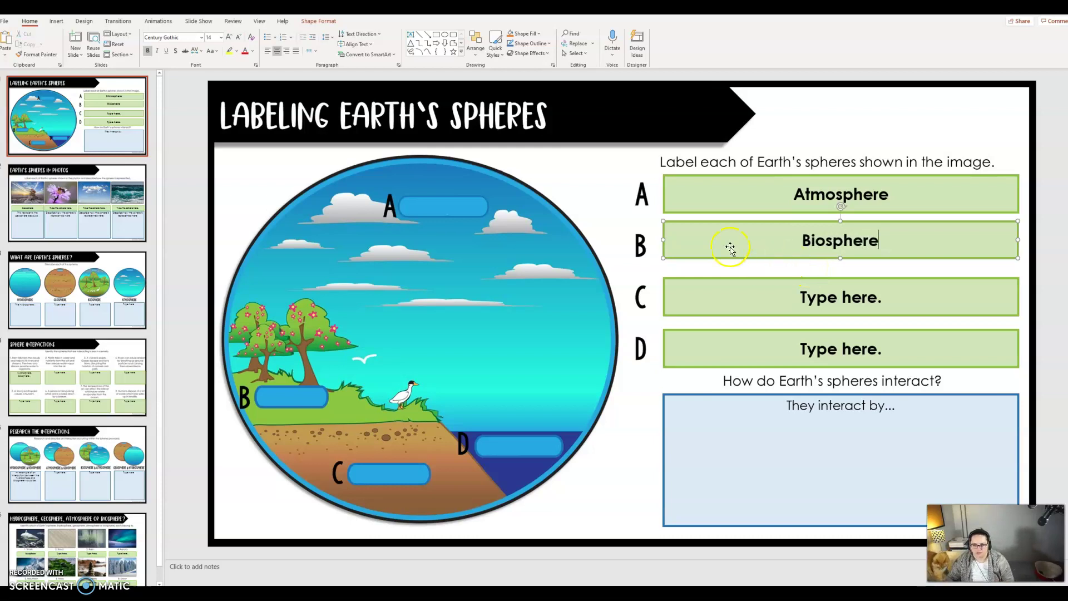
{"action": "left_click", "coordinate": [603, 209]}
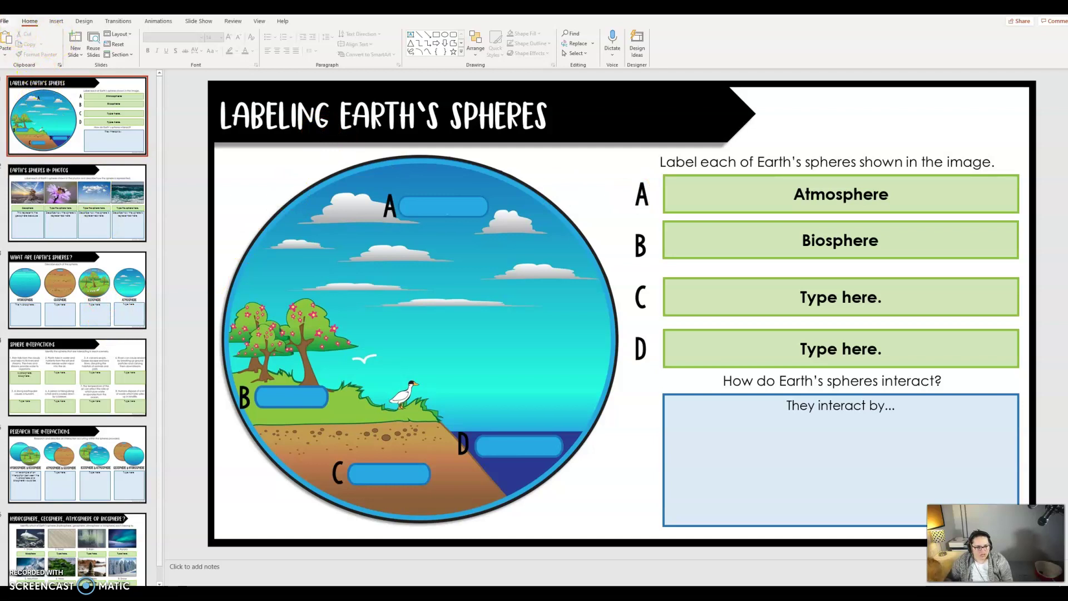
Save a copy of the presentation to the Desktop under the name "Spheres Activity PowerPoint".
{"action": "left_click", "coordinate": [5, 21]}
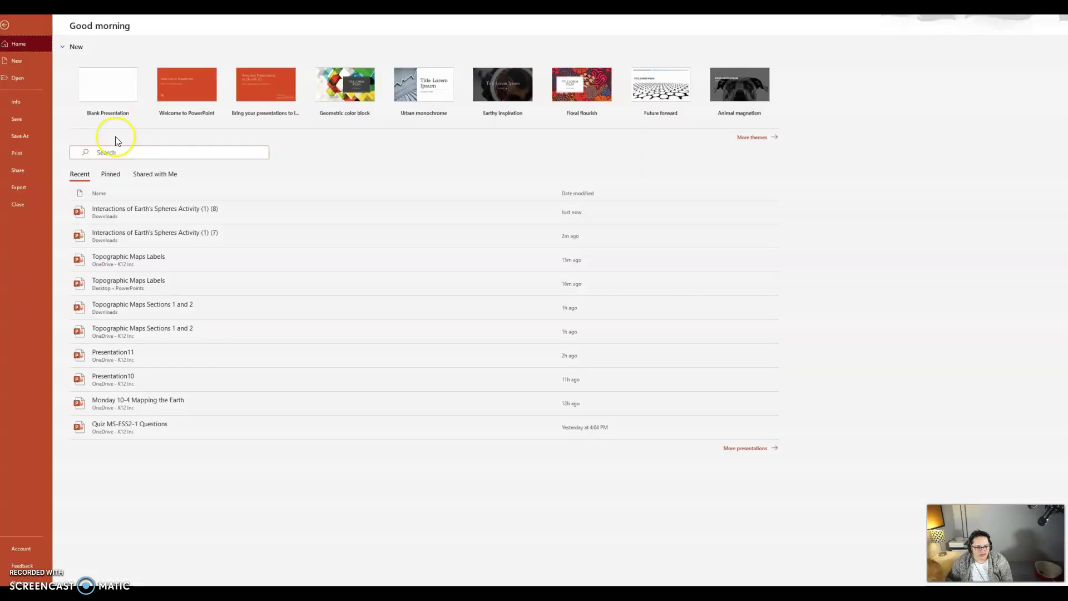
{"action": "left_click", "coordinate": [32, 142]}
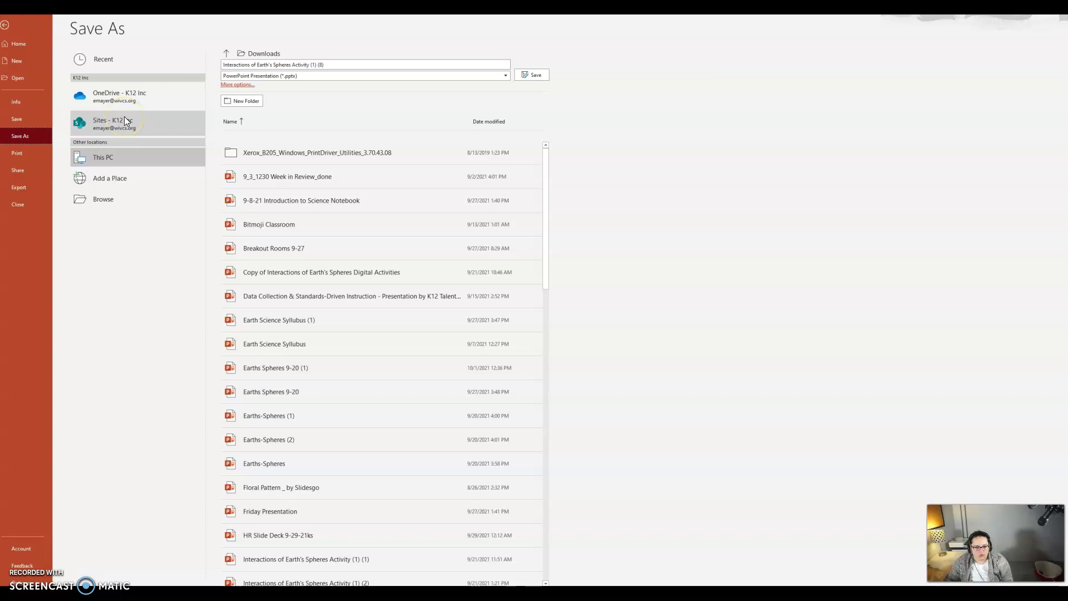
{"action": "left_click", "coordinate": [115, 199]}
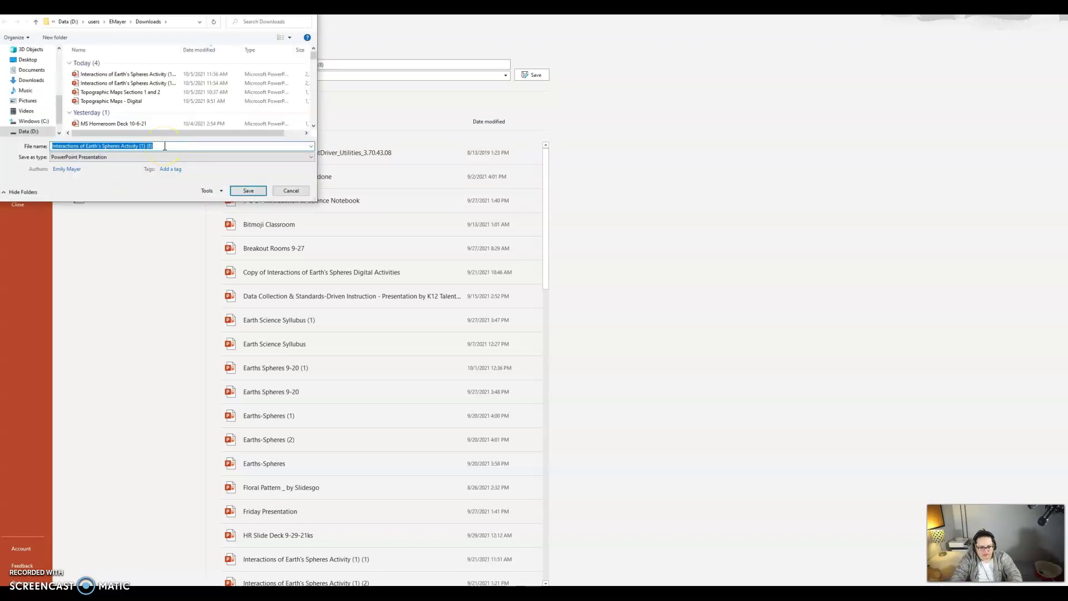
{"action": "type", "text": "Spheres Activity PowerPoint"}
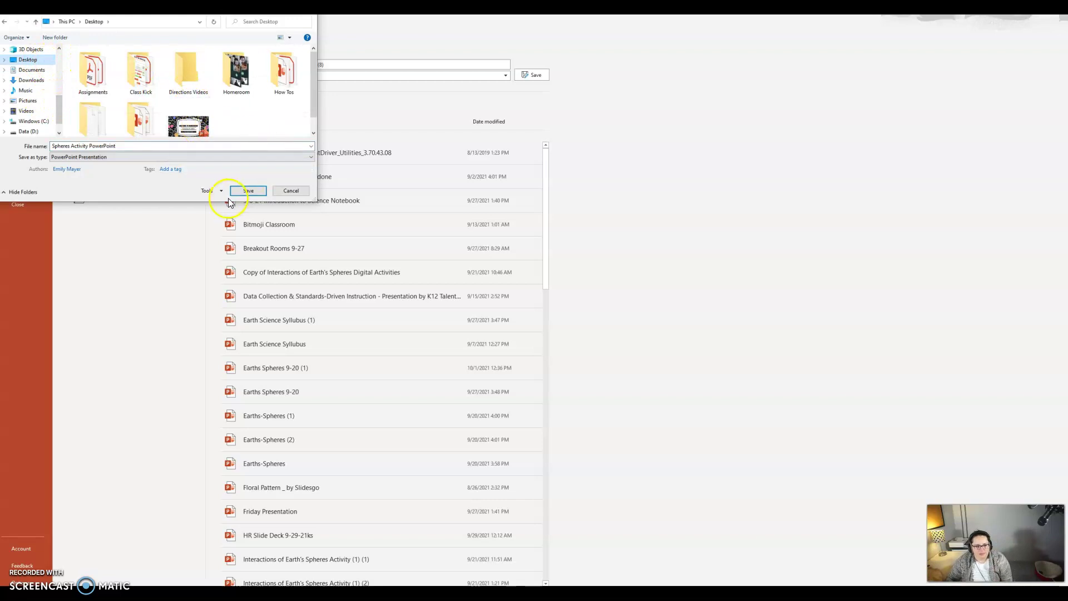
{"action": "left_click", "coordinate": [246, 191]}
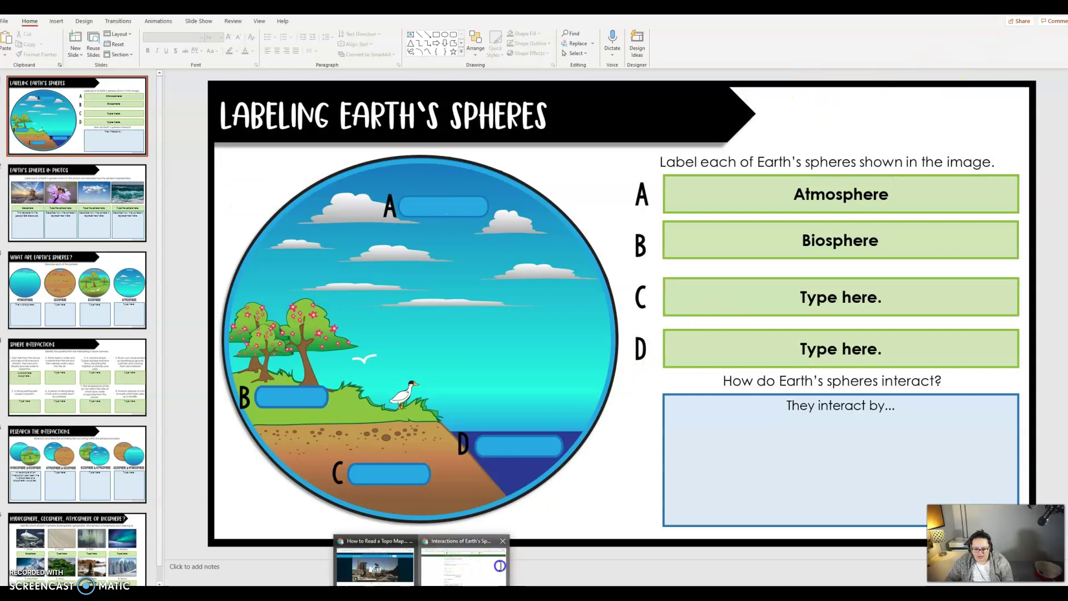
Switch back to the course site in Chrome and reopen the Interactions of Earth's Spheres assignment, starting from the class home page.
{"action": "left_click", "coordinate": [501, 566]}
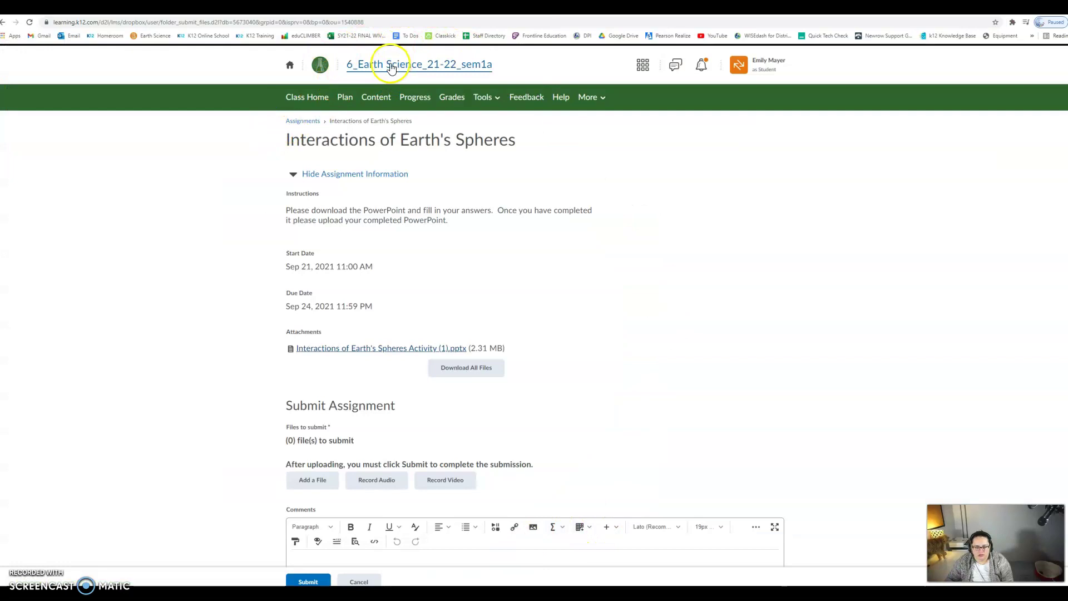
{"action": "left_click", "coordinate": [421, 65]}
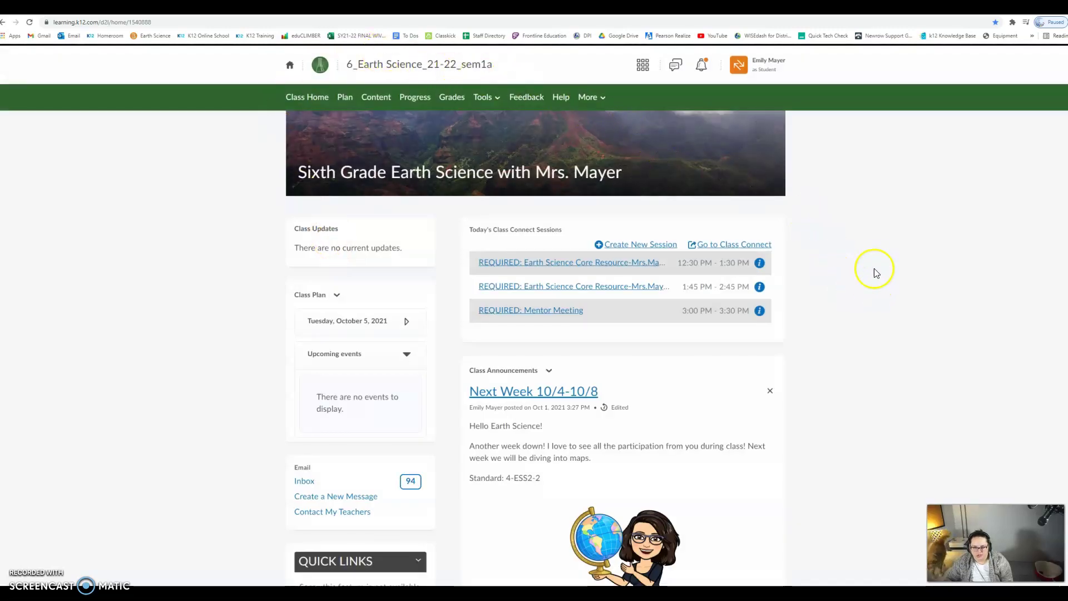
{"action": "left_click", "coordinate": [498, 99]}
{"action": "left_click", "coordinate": [482, 126]}
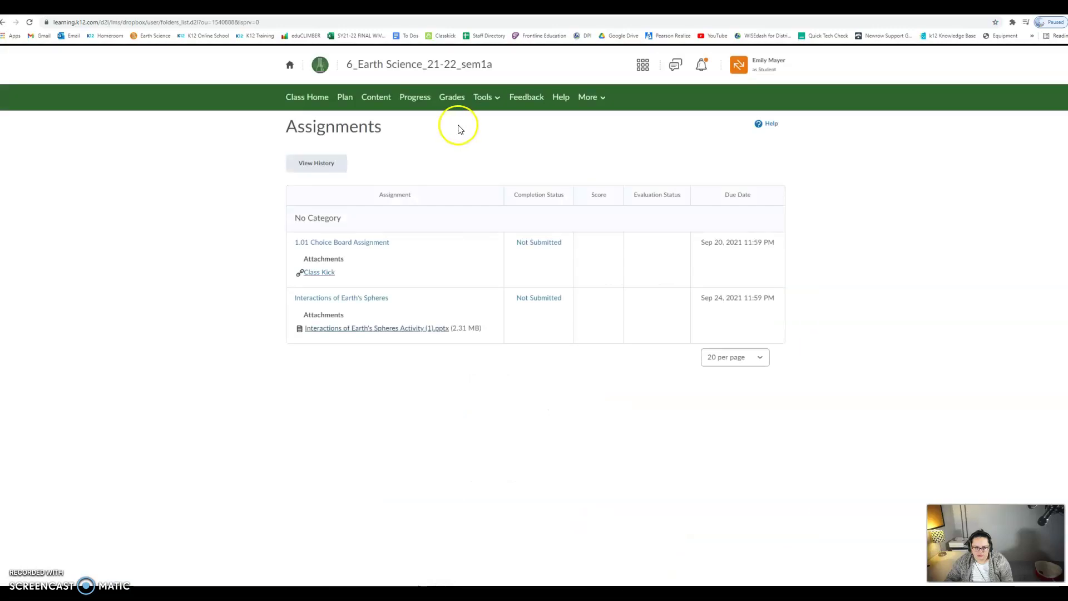
{"action": "left_click", "coordinate": [303, 303]}
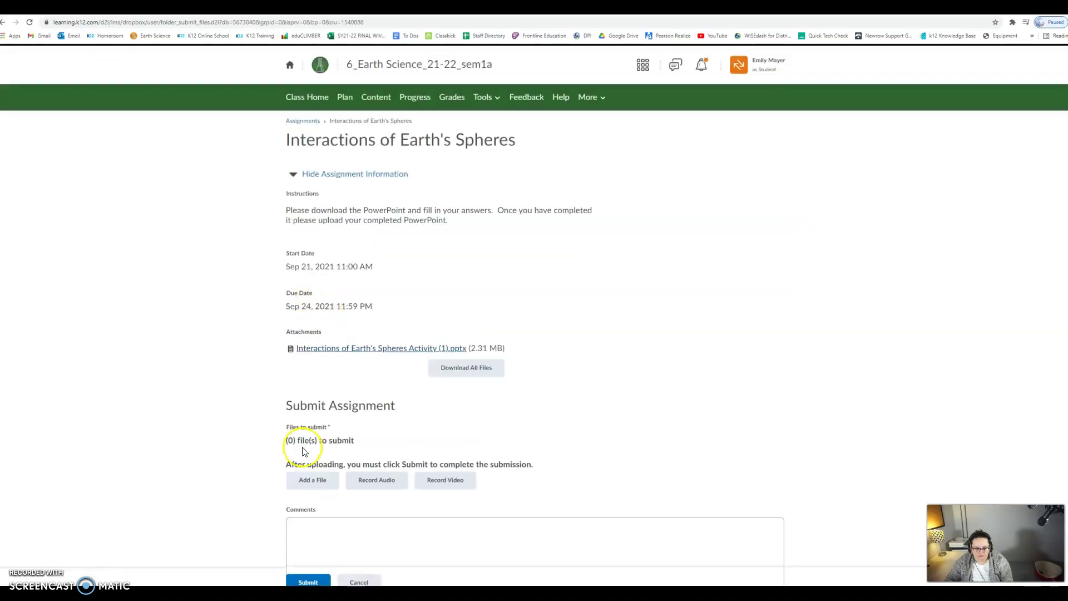
Upload Spheres Activity PowerPoint from the computer's Desktop and add it to the assignment's files to submit.
{"action": "scroll", "coordinate": [252, 335], "scroll_direction": "down", "scroll_amount": 1}
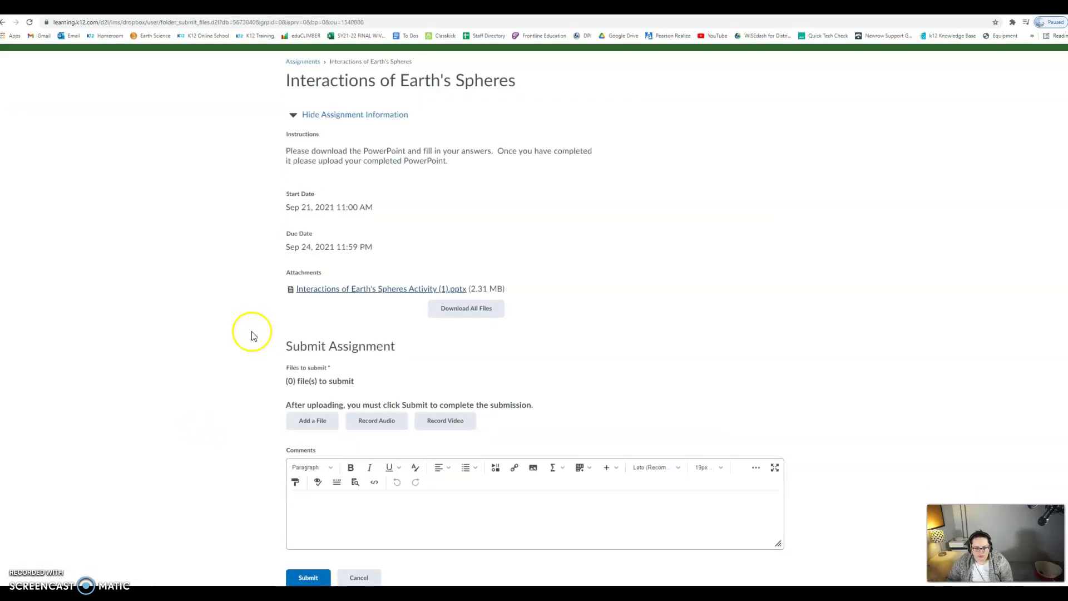
{"action": "left_click", "coordinate": [326, 424]}
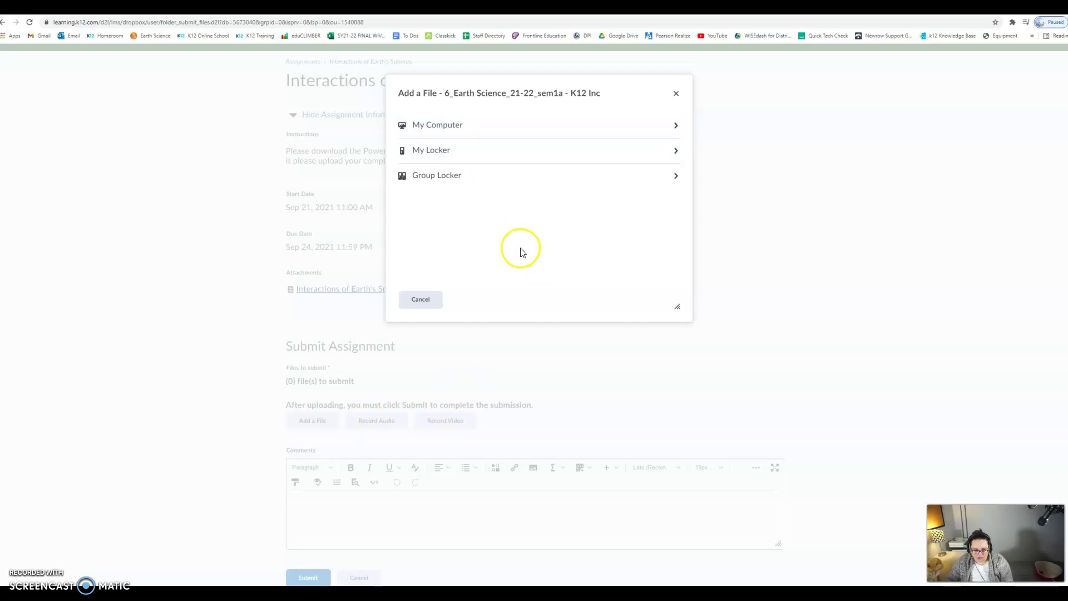
{"action": "left_click", "coordinate": [455, 129]}
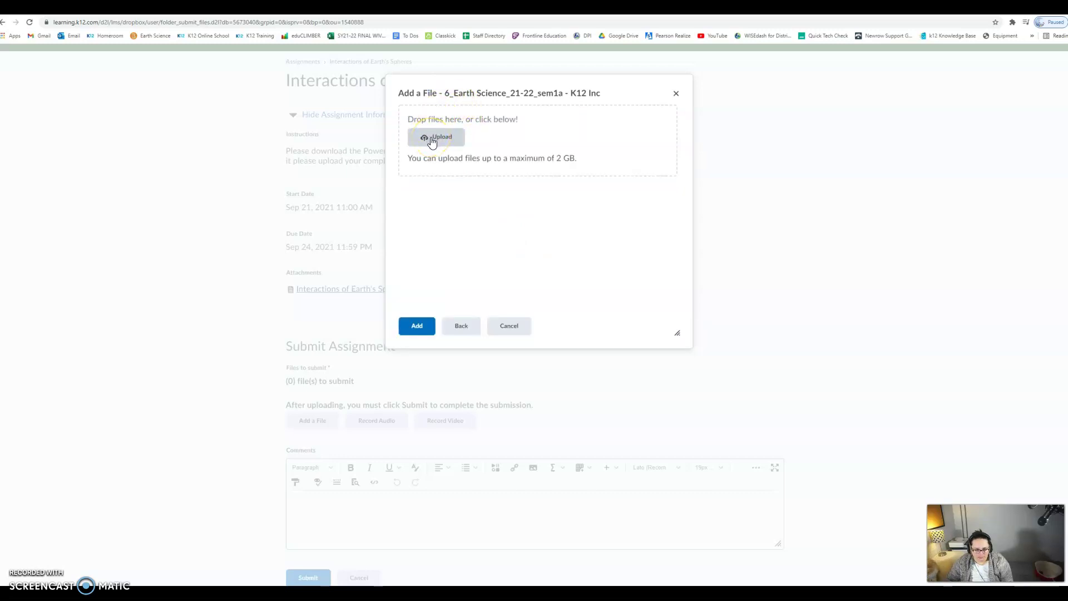
{"action": "left_click", "coordinate": [433, 143]}
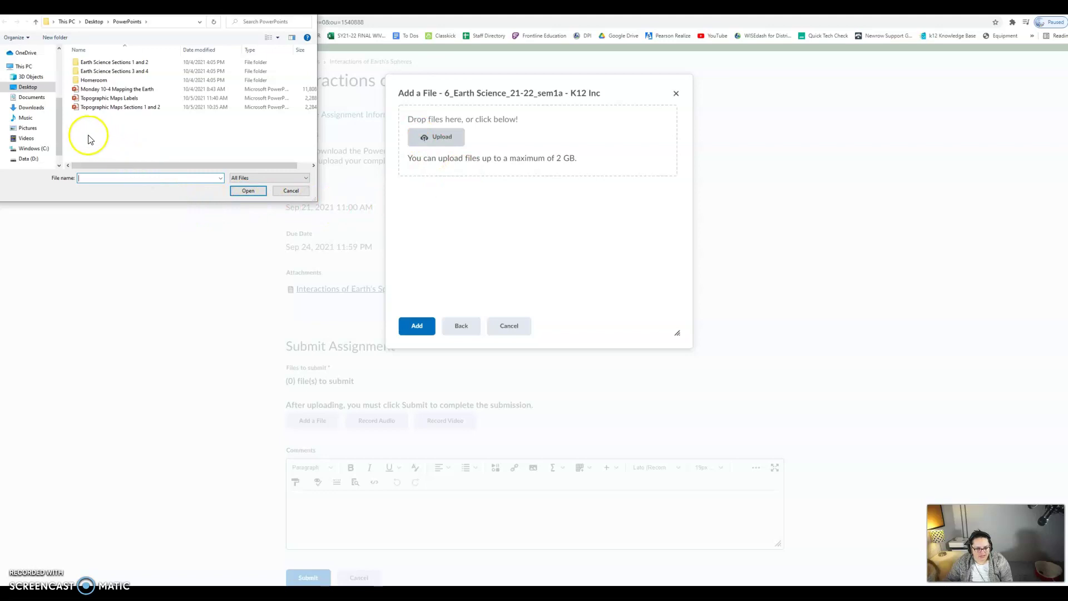
{"action": "left_click", "coordinate": [29, 87]}
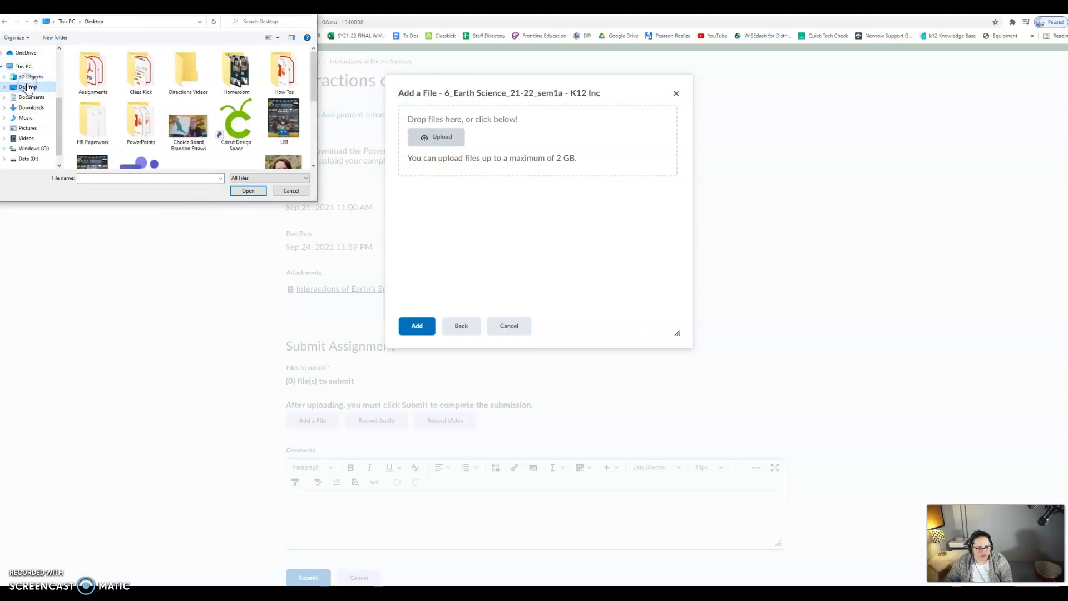
{"action": "scroll", "coordinate": [239, 111], "scroll_direction": "down", "scroll_amount": 5}
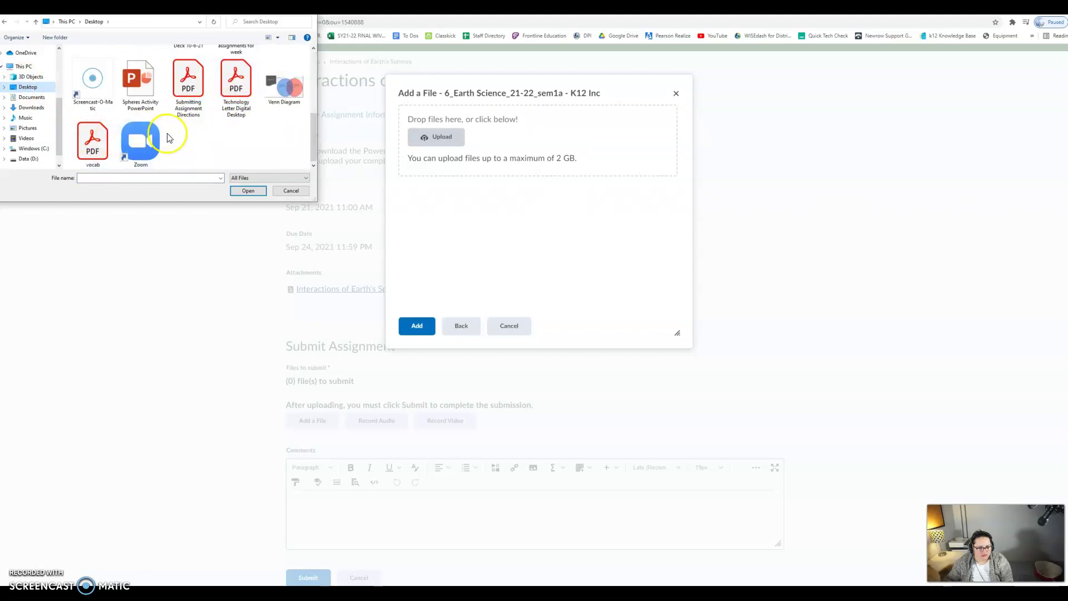
{"action": "left_click", "coordinate": [140, 83]}
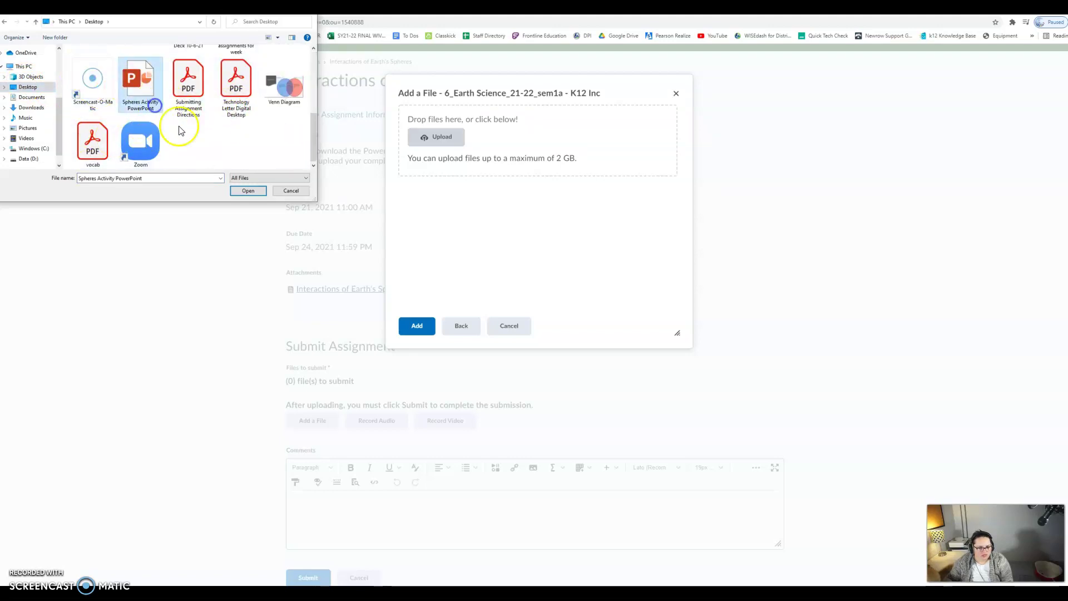
{"action": "left_click", "coordinate": [260, 190]}
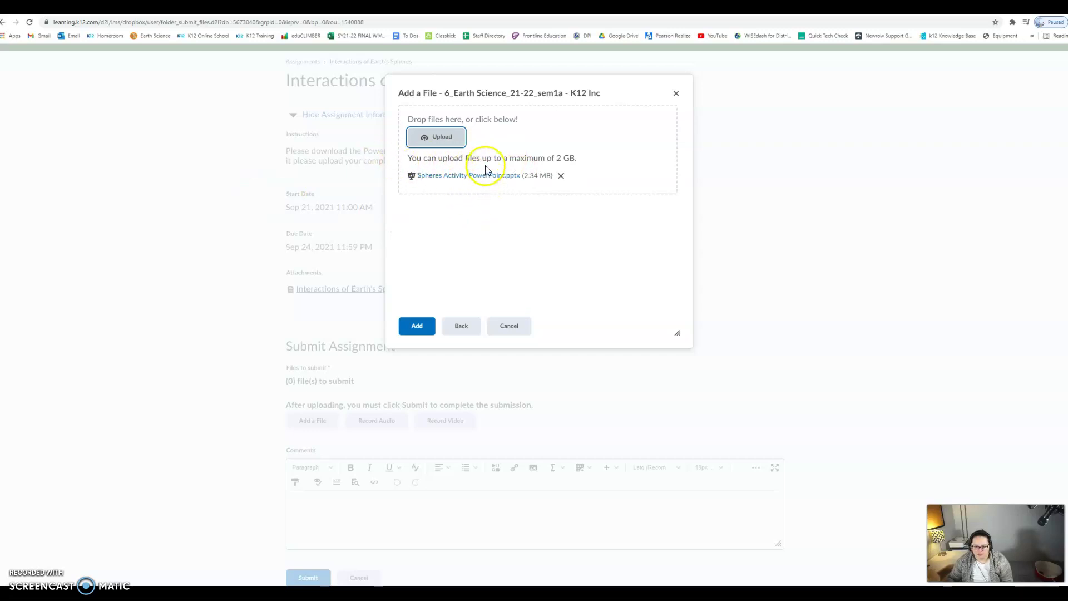
{"action": "left_click", "coordinate": [429, 330]}
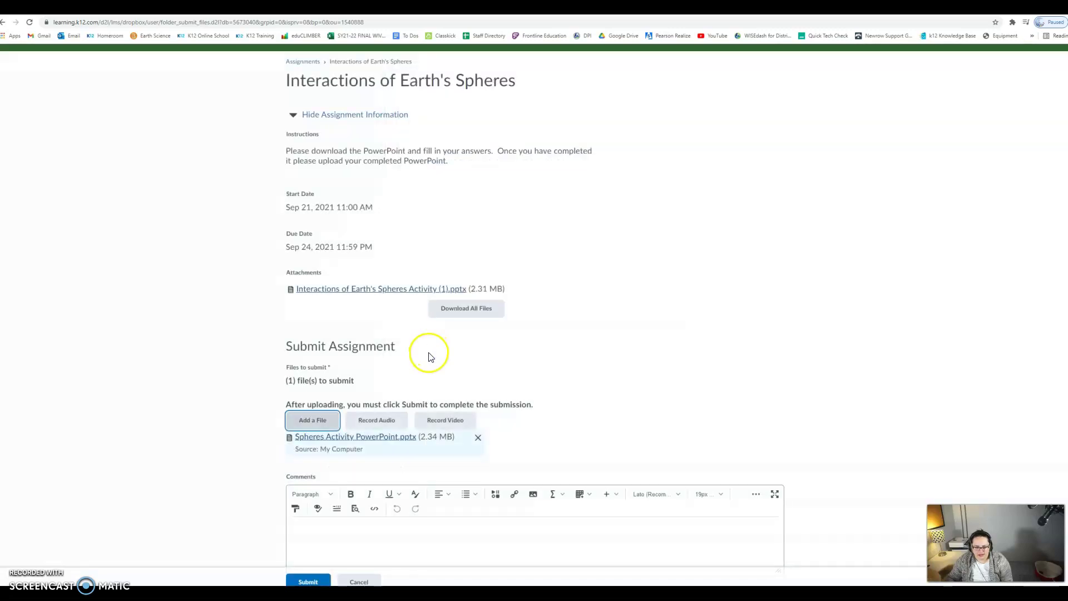
Submit the Interactions of Earth's Spheres assignment with the attached presentation, leaving the comments empty.
{"action": "scroll", "coordinate": [428, 356], "scroll_direction": "down", "scroll_amount": 1}
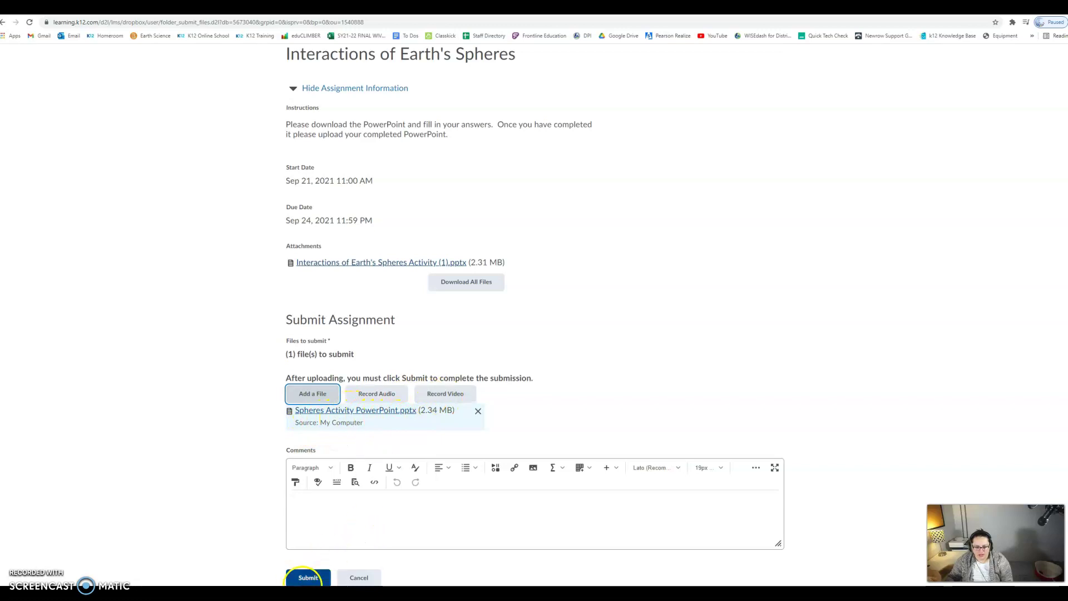
{"action": "left_click", "coordinate": [315, 579]}
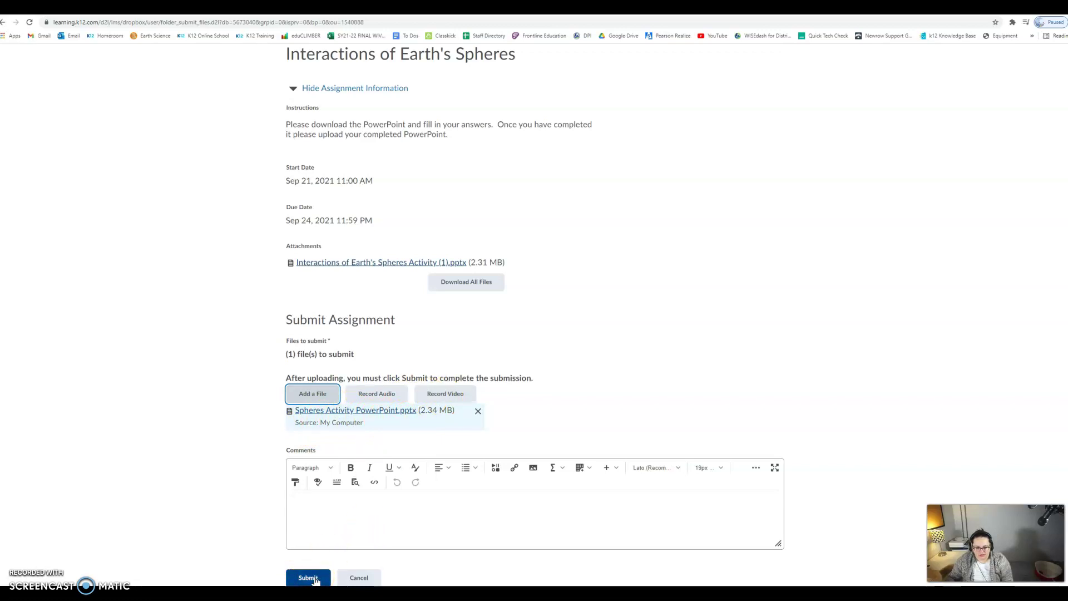
{"action": "left_click", "coordinate": [258, 538]}
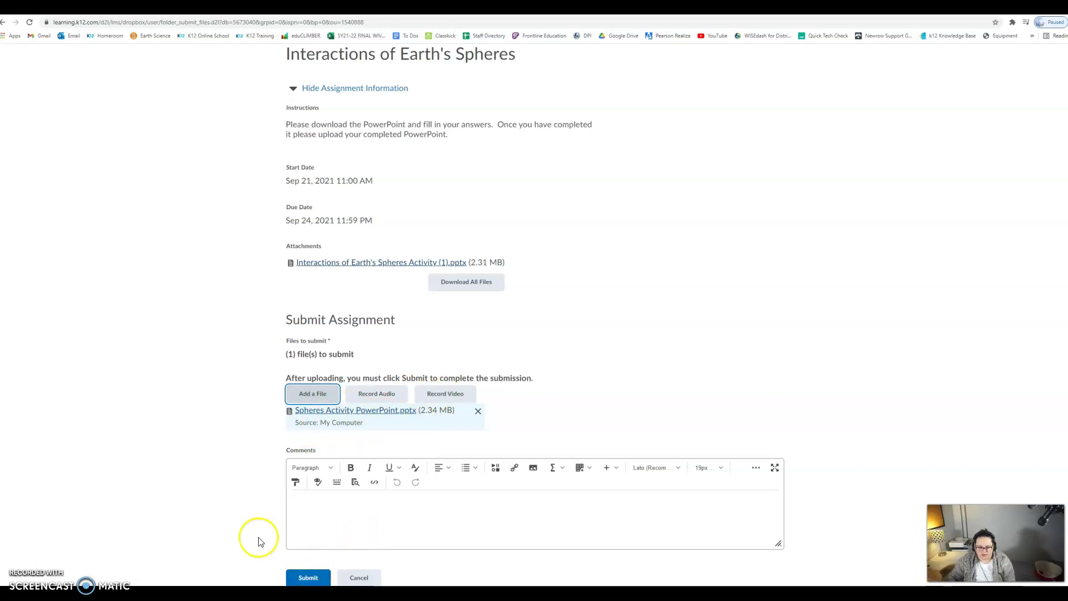